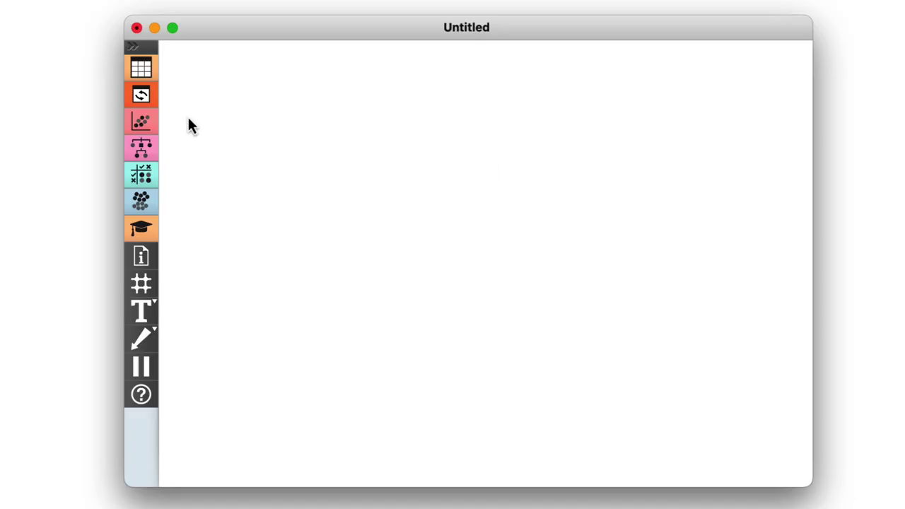
# Add a Paint Data widget to the canvas and open it
pyautogui.rightClick(200, 120)
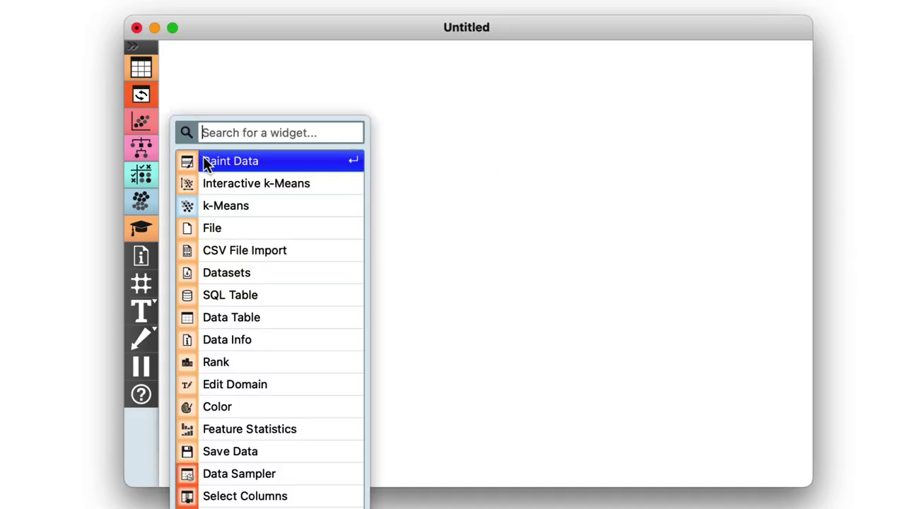
pyautogui.click(203, 157)
pyautogui.doubleClick(211, 131)
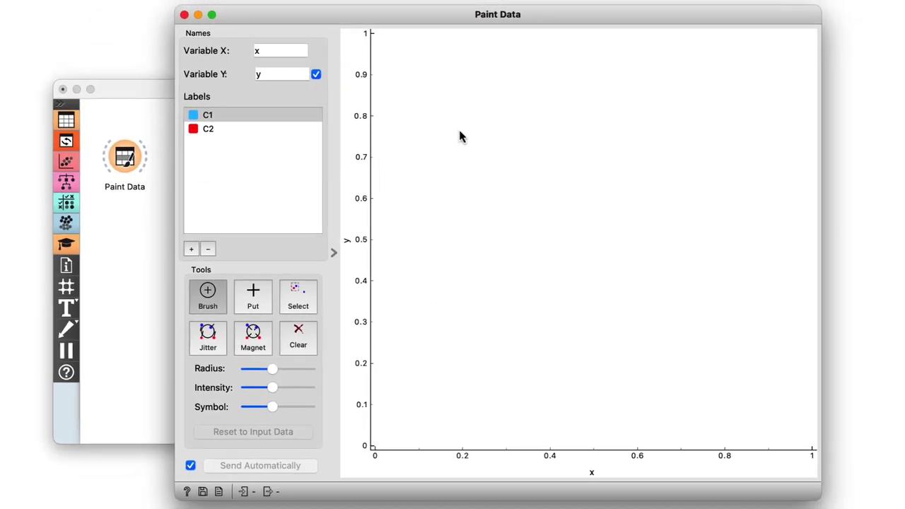
# Brush three separate clusters of points, 153 in total, then close Paint Data
pyautogui.moveTo(459, 137)
pyautogui.mouseDown()
pyautogui.moveTo(481, 172)
pyautogui.moveTo(453, 228)
pyautogui.mouseUp()
pyautogui.moveTo(484, 321)
pyautogui.mouseDown()
pyautogui.moveTo(412, 356)
pyautogui.moveTo(506, 344)
pyautogui.moveTo(470, 346)
pyautogui.moveTo(508, 338)
pyautogui.mouseUp()
pyautogui.moveTo(736, 173)
pyautogui.mouseDown()
pyautogui.moveTo(736, 241)
pyautogui.moveTo(790, 194)
pyautogui.moveTo(684, 213)
pyautogui.moveTo(752, 243)
pyautogui.mouseUp()
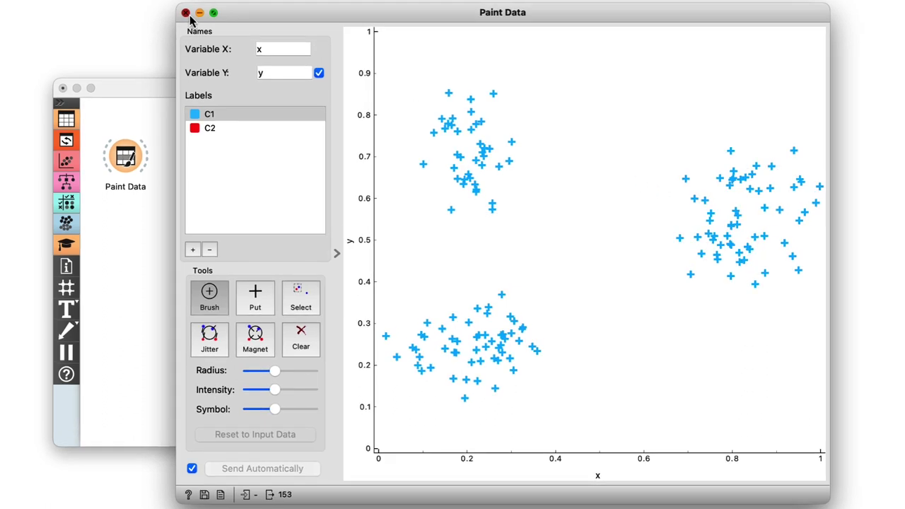
pyautogui.click(184, 14)
# Connect an Interactive k-Means widget to Paint Data's output and open it
pyautogui.moveTo(143, 157)
pyautogui.mouseDown()
pyautogui.moveTo(169, 167)
pyautogui.moveTo(212, 159)
pyautogui.mouseUp()
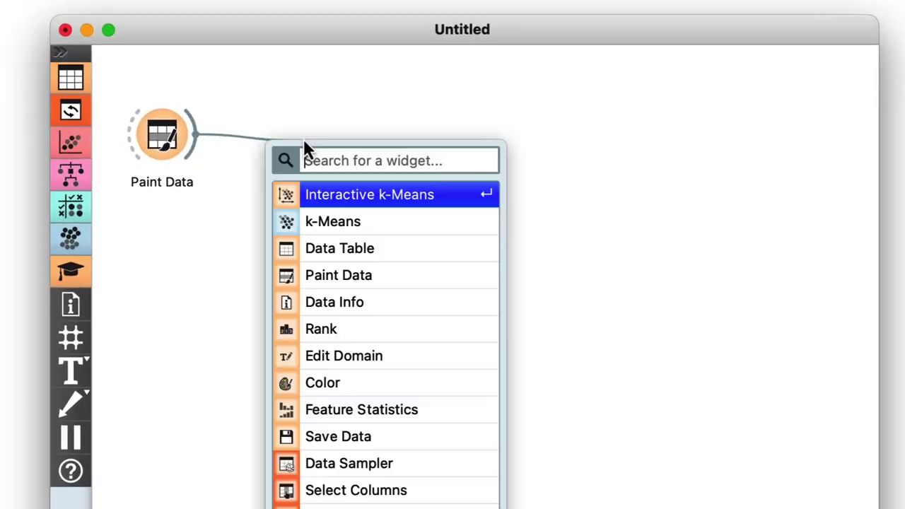
pyautogui.click(320, 193)
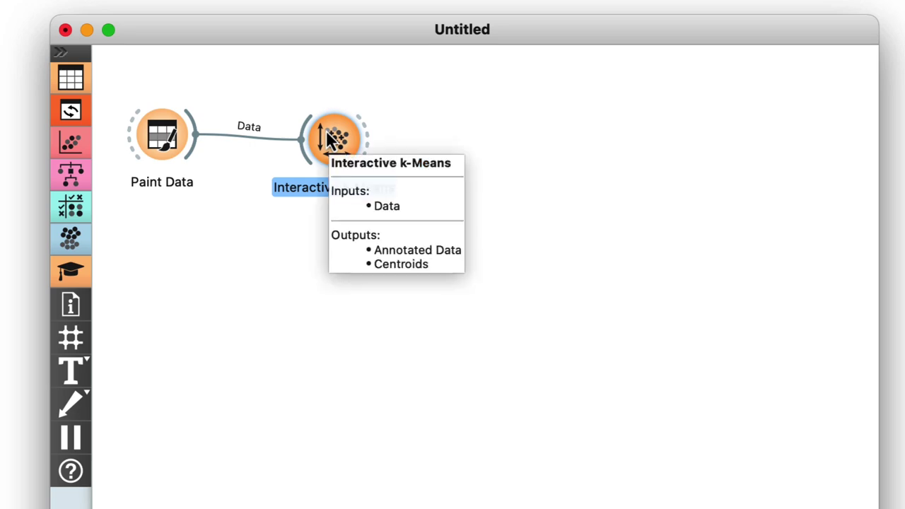
pyautogui.doubleClick(333, 139)
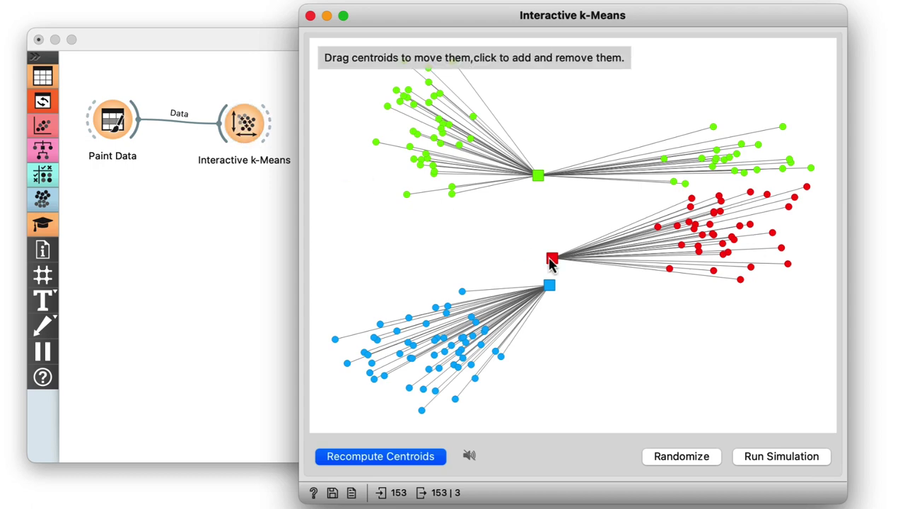
# Move the red centroid left, green upper right, blue right, and run the simulation
pyautogui.moveTo(552, 260); pyautogui.dragTo(390, 232)
pyautogui.moveTo(540, 177); pyautogui.dragTo(761, 95)
pyautogui.moveTo(543, 289); pyautogui.dragTo(751, 333)
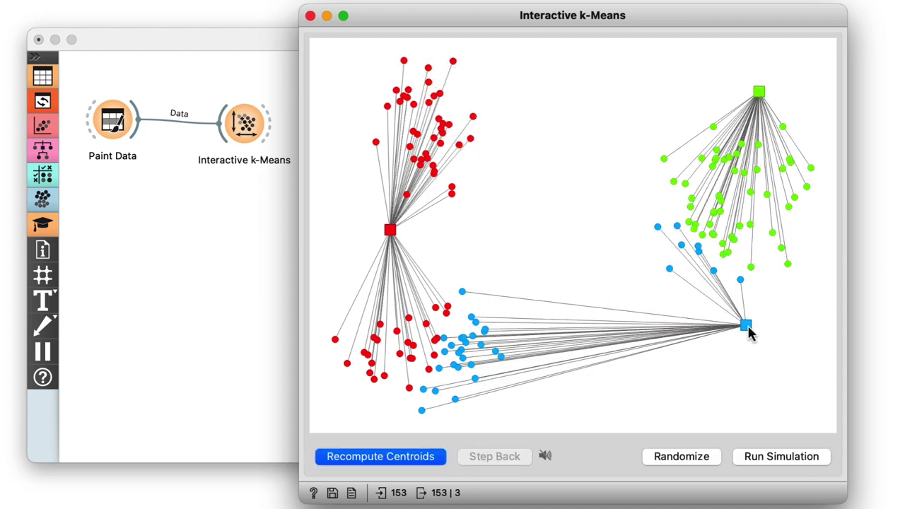
pyautogui.click(781, 458)
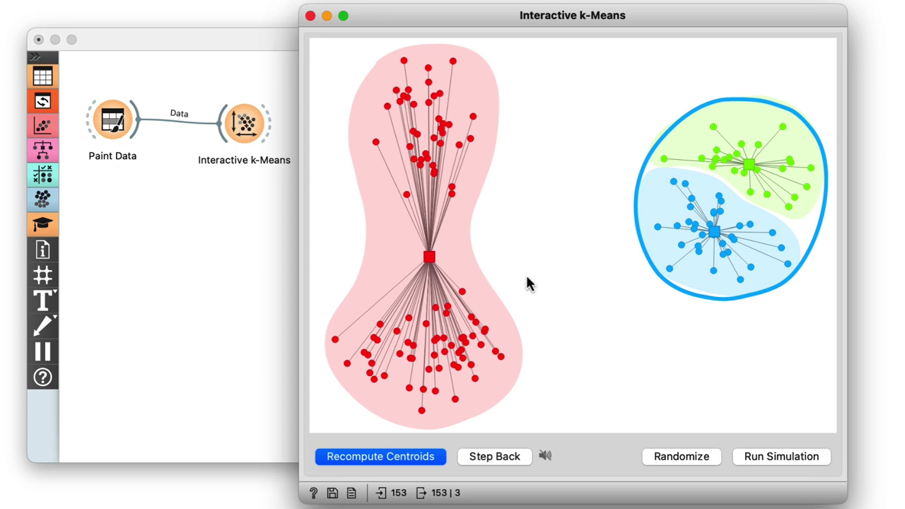
# Move the red centroid upper left, blue further right, green higher, and rerun the simulation
pyautogui.moveTo(430, 261)
pyautogui.mouseDown()
pyautogui.moveTo(406, 180)
pyautogui.moveTo(370, 111)
pyautogui.mouseUp()
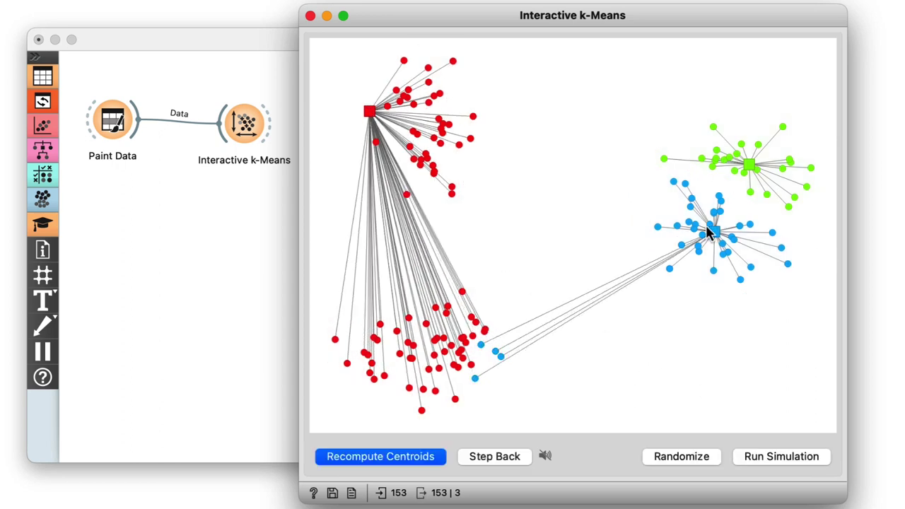
pyautogui.moveTo(713, 233); pyautogui.dragTo(817, 298)
pyautogui.moveTo(750, 167); pyautogui.dragTo(792, 85)
pyautogui.click(799, 457)
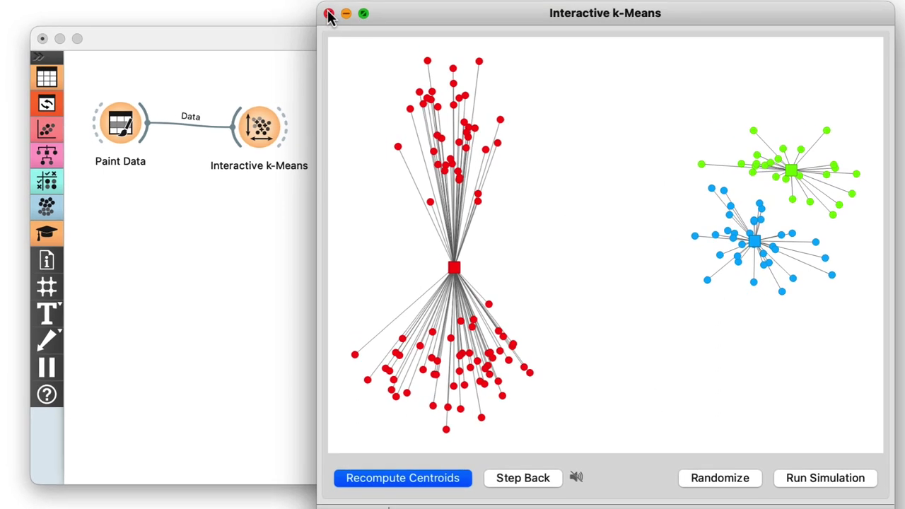
# Connect a new Scatter Plot to Interactive k-Means' annotated data output
pyautogui.click(326, 15)
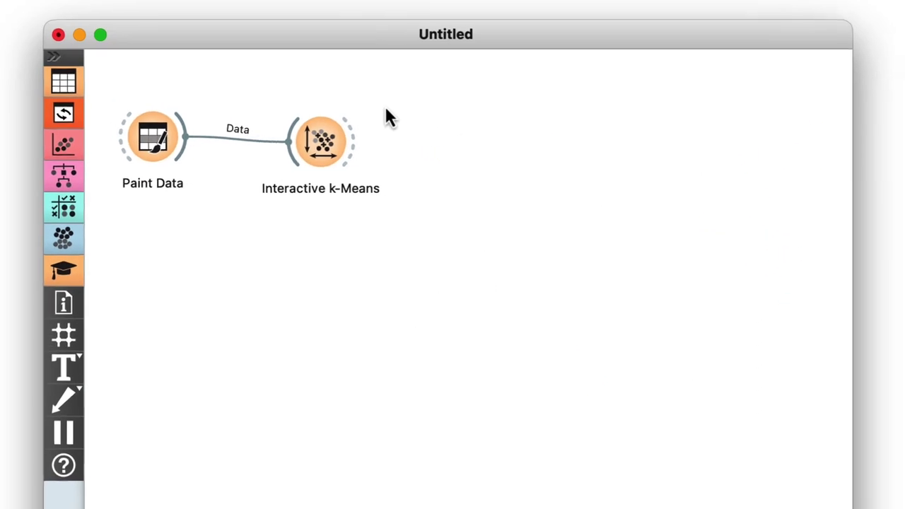
pyautogui.moveTo(450, 142); pyautogui.dragTo(453, 141)
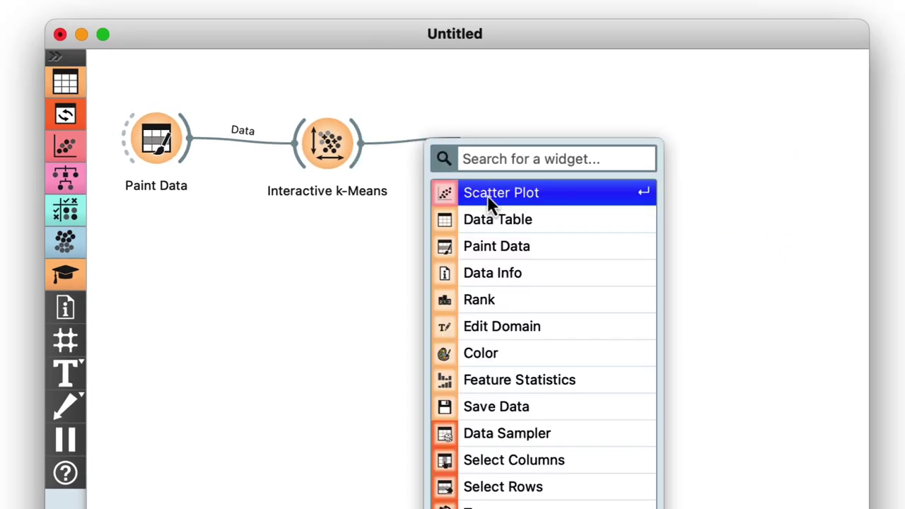
pyautogui.click(489, 196)
# Review the Scatter Plot, the painted points in Paint Data, and Interactive k-Means
pyautogui.doubleClick(488, 151)
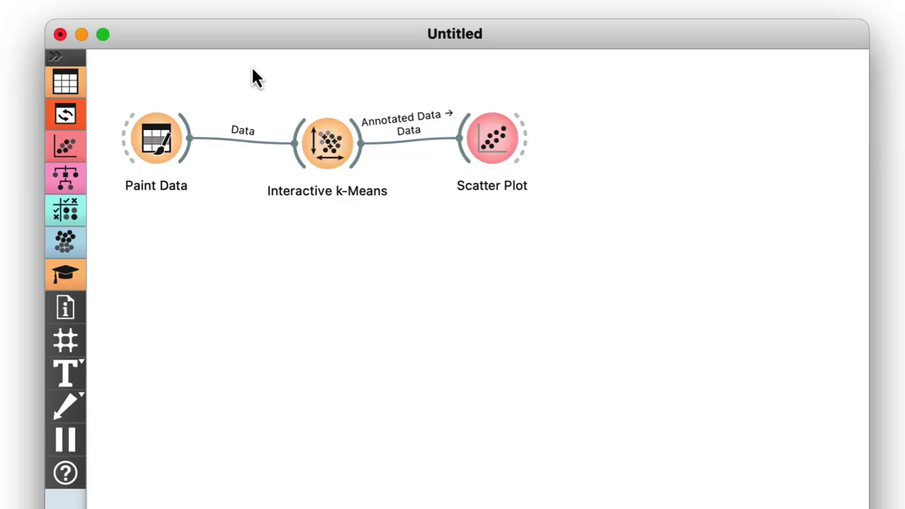
pyautogui.doubleClick(163, 134)
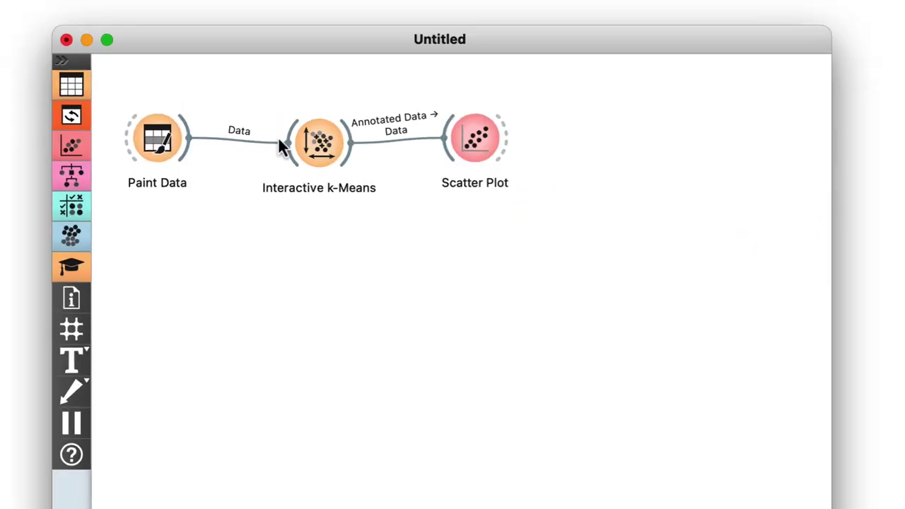
pyautogui.doubleClick(311, 144)
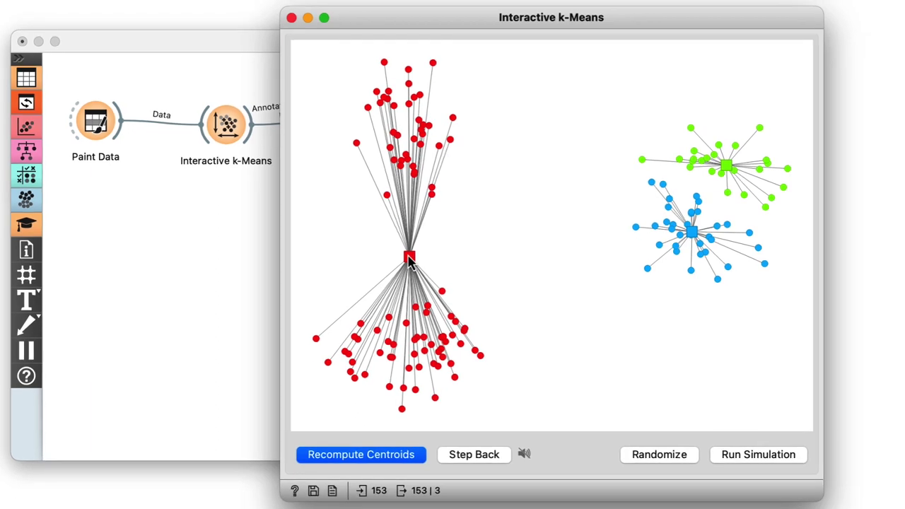
# Place the red, blue and green centroids on the top, bottom and right clusters, then run the simulation
pyautogui.moveTo(408, 258); pyautogui.dragTo(432, 62)
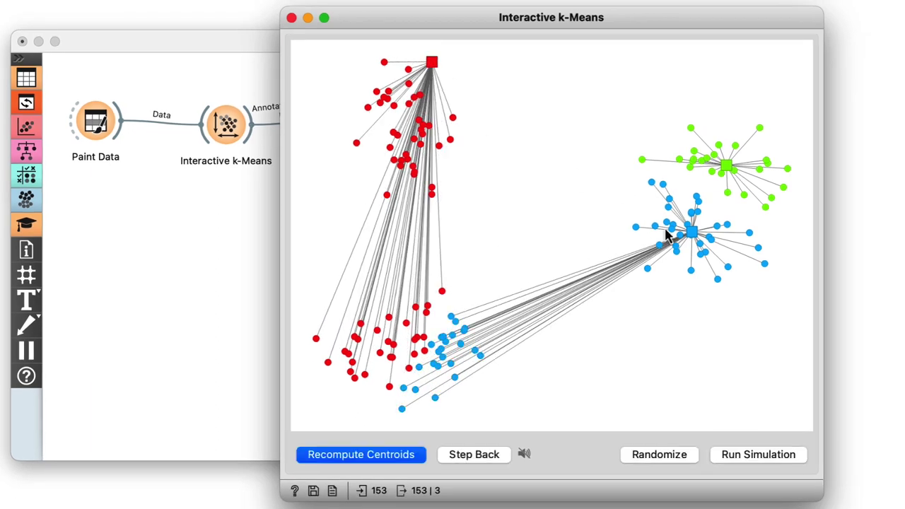
pyautogui.moveTo(692, 237); pyautogui.dragTo(404, 410)
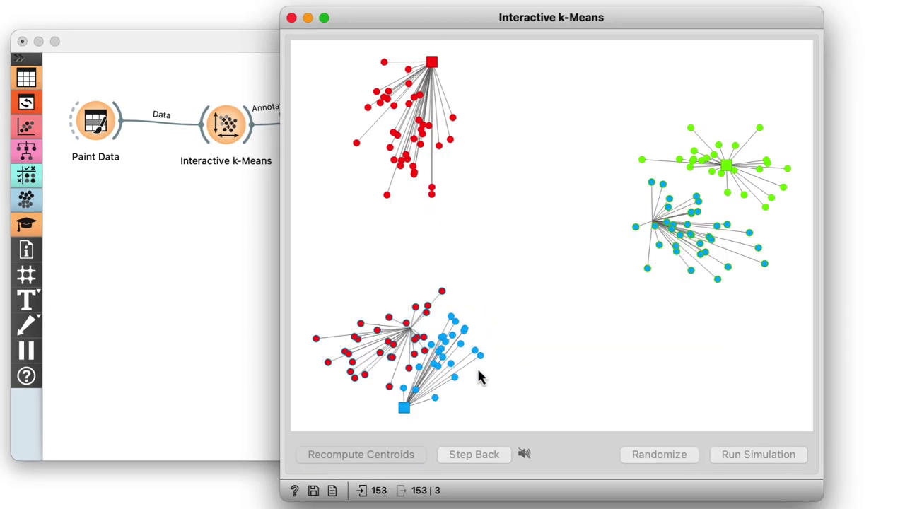
pyautogui.moveTo(726, 173); pyautogui.dragTo(791, 175)
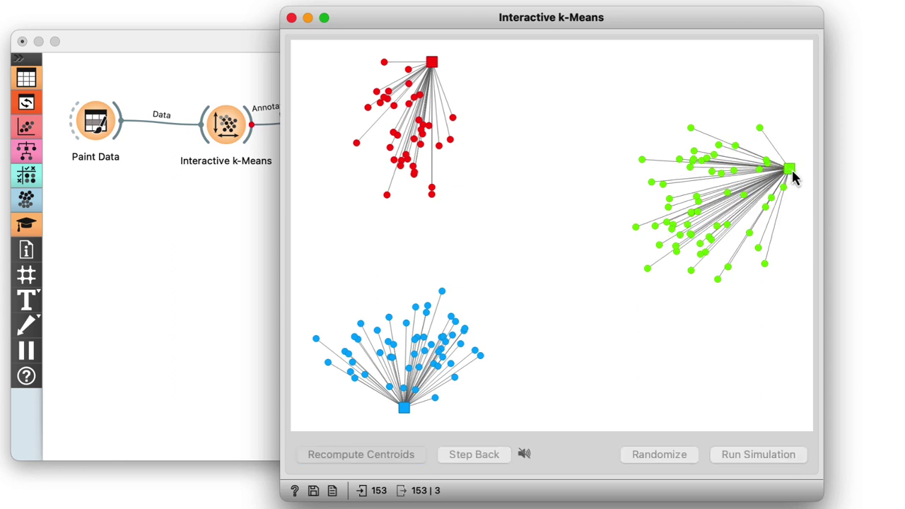
pyautogui.click(748, 462)
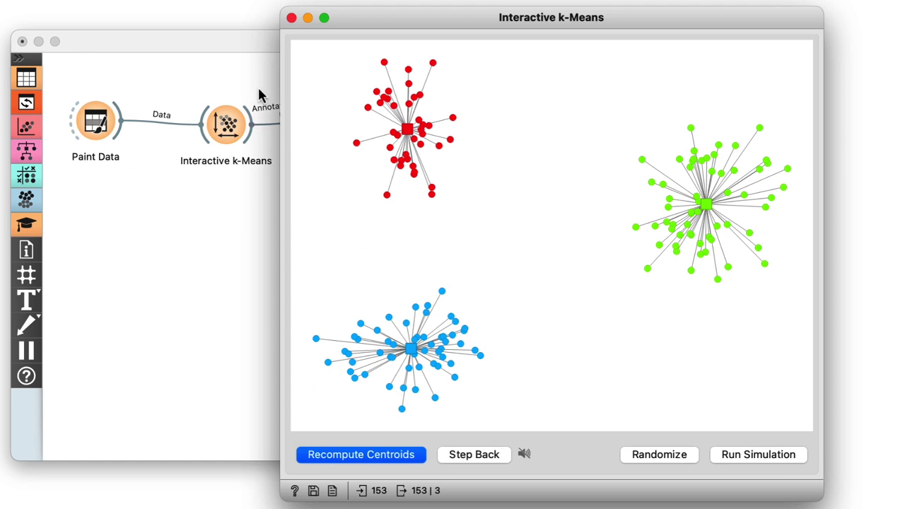
pyautogui.click(290, 19)
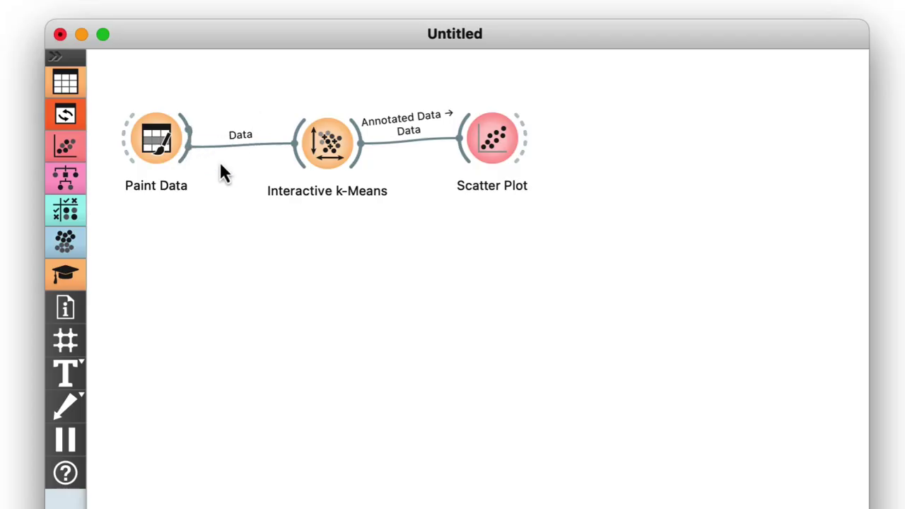
# Start a new link from Paint Data's output to bring up the widget list
pyautogui.moveTo(190, 135); pyautogui.dragTo(289, 269)
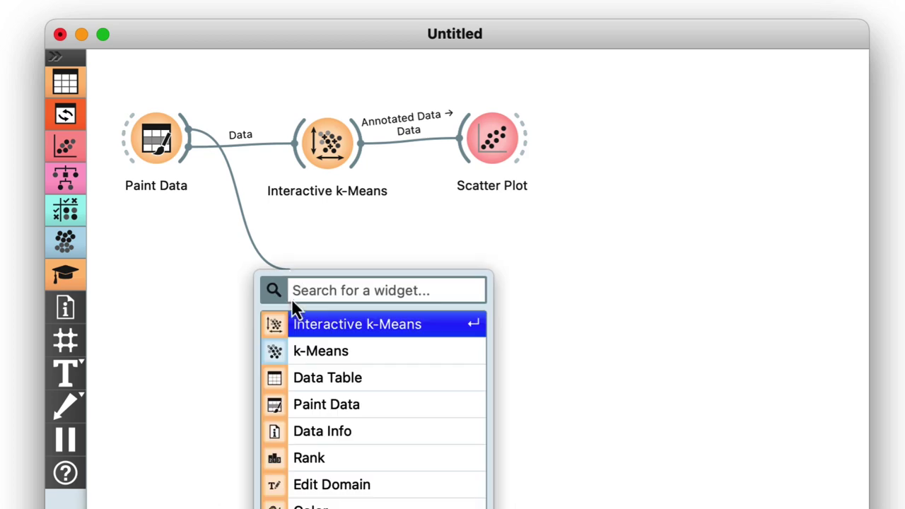
# Add a k-Means widget fed by Paint Data, fixed at 3 clusters
pyautogui.click(296, 351)
pyautogui.doubleClick(321, 275)
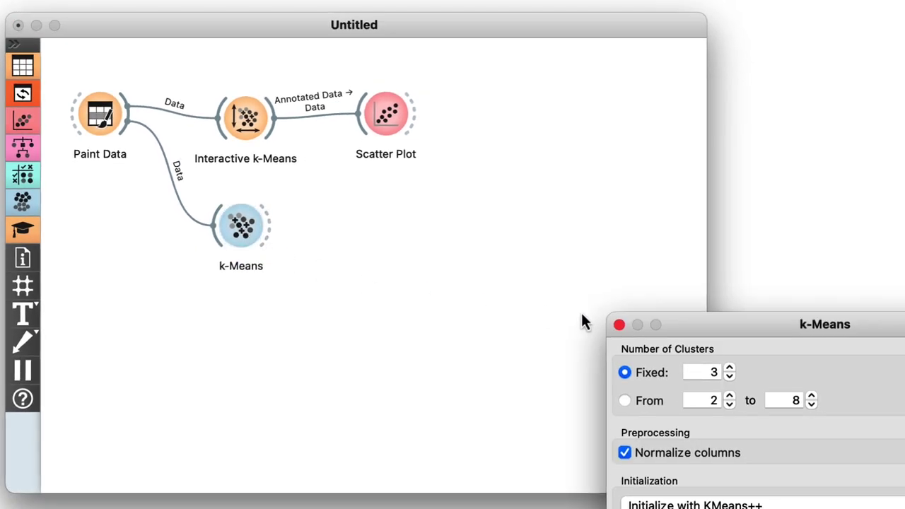
pyautogui.moveTo(700, 321); pyautogui.dragTo(548, 87)
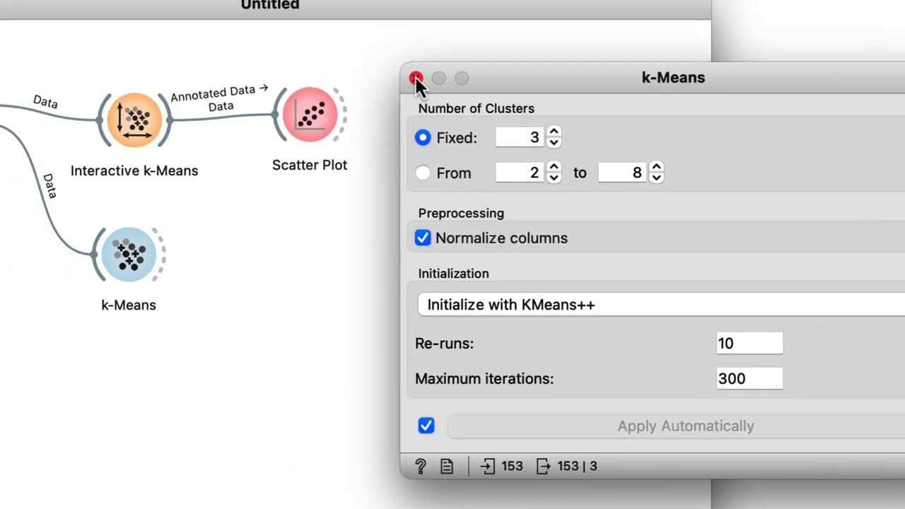
pyautogui.click(186, 51)
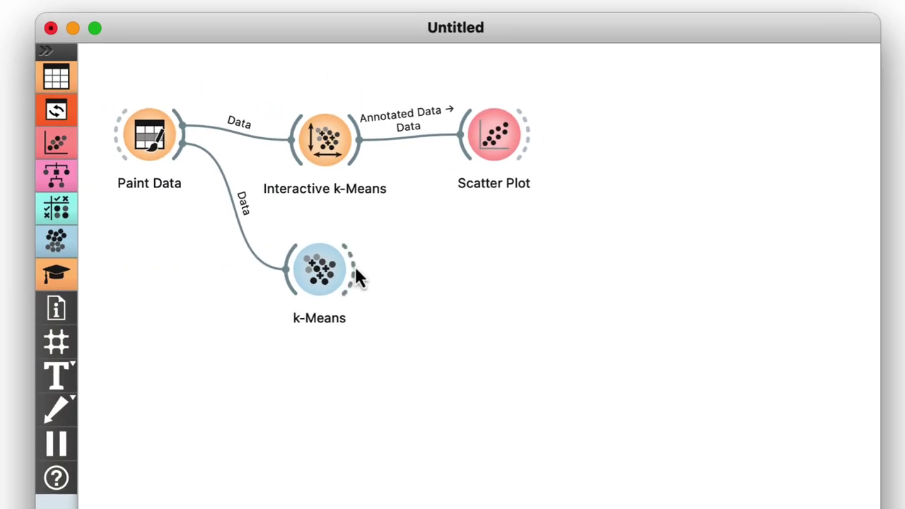
# Feed k-Means output into Scatter Plot (1) and view clusters C1, C2 and C3
pyautogui.moveTo(354, 267); pyautogui.dragTo(471, 275)
pyautogui.click(478, 323)
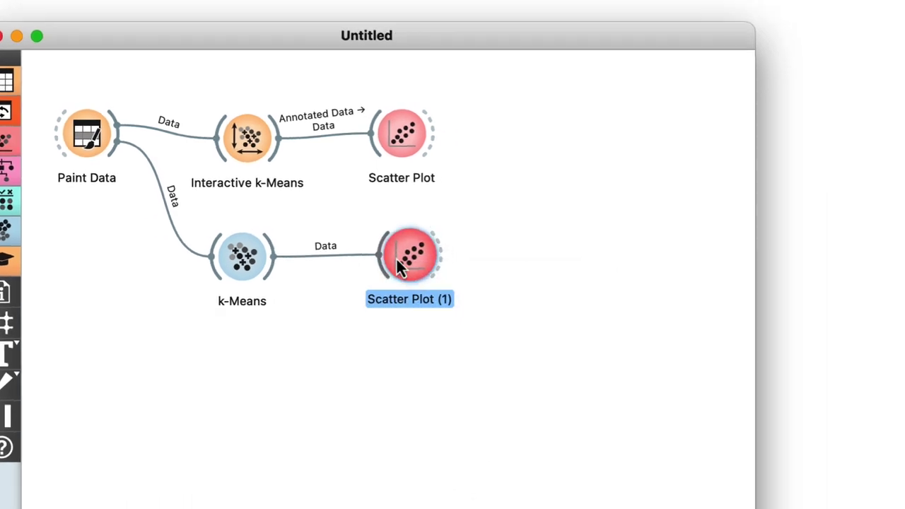
pyautogui.doubleClick(498, 276)
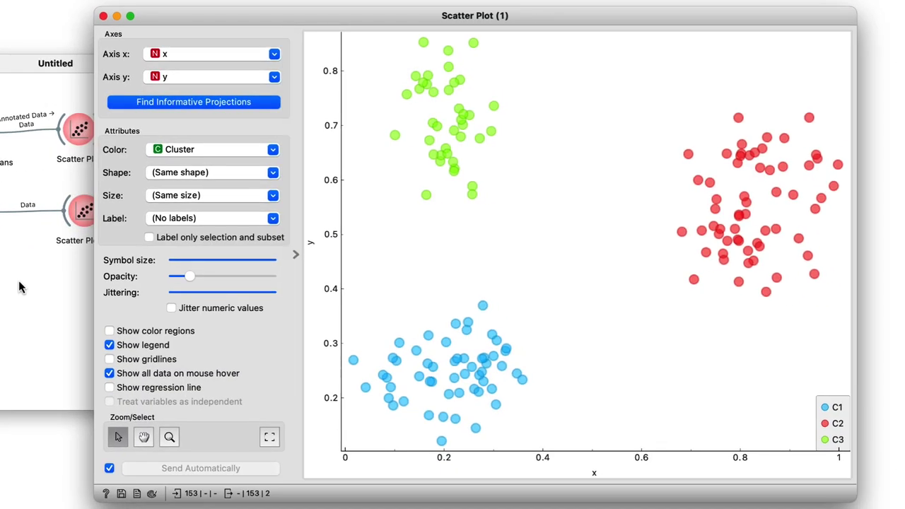